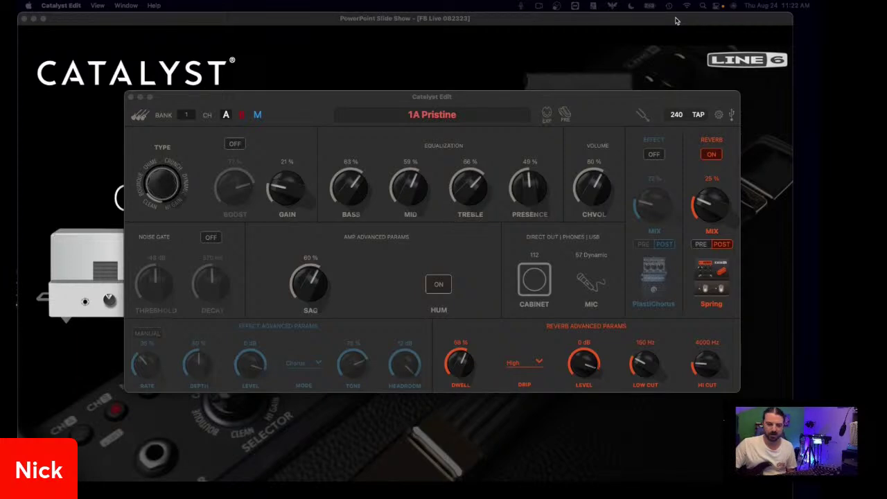
Switch from the PowerPoint slide show to Catalyst Edit and turn on the boost for the 1A Pristine preset
click(677, 21)
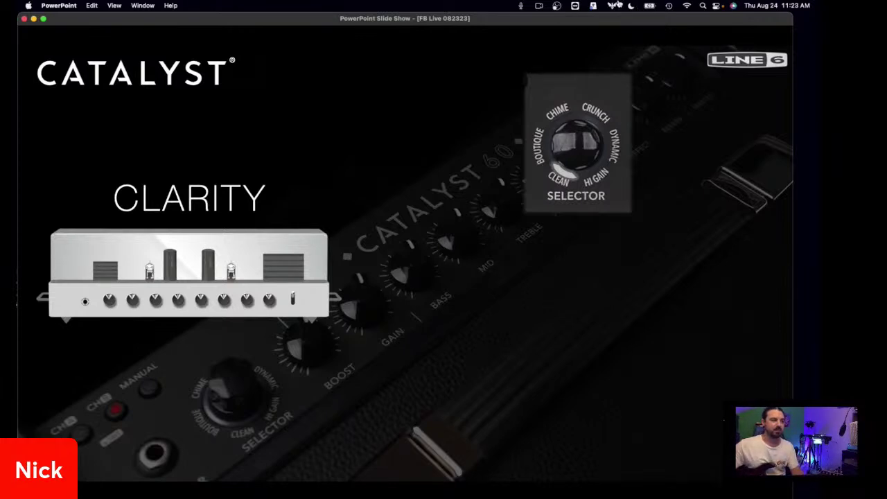
key(super+Tab)
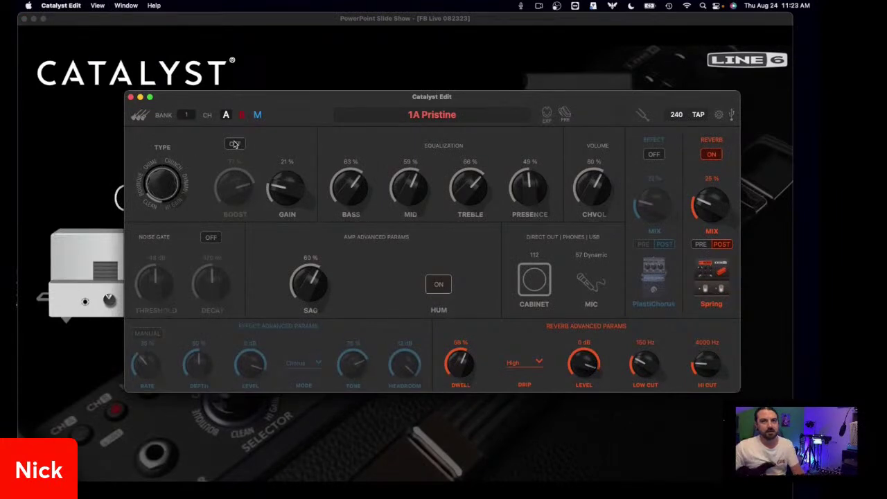
click(234, 144)
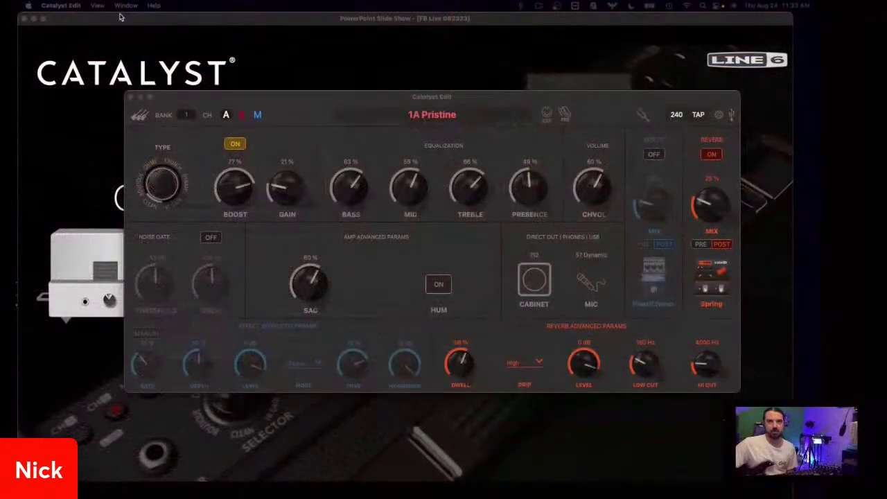
Return to the PowerPoint slide show, reveal the Clarity boost description and advance to the Aristocrat slide
click(119, 17)
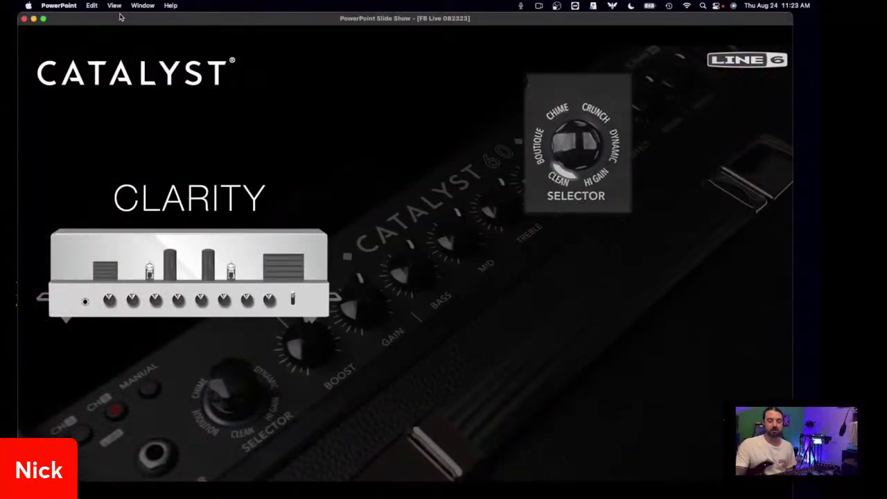
key(Right)
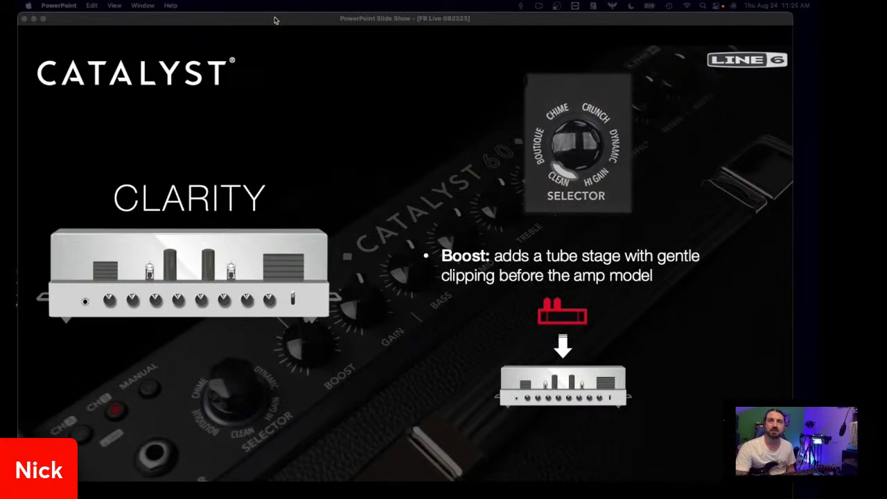
key(Right)
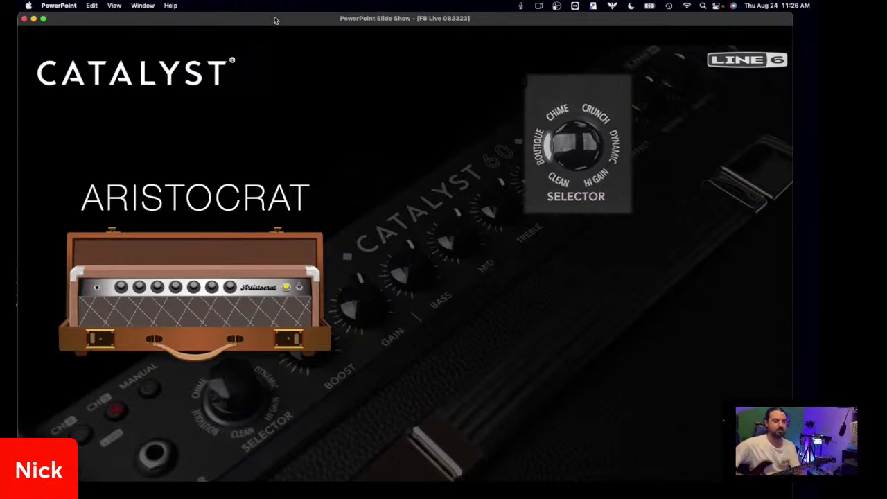
Show the 2B Nashville Spank preset in Catalyst Edit, and reveal the Aristocrat boost description in the PowerPoint slide show
key(super+Tab)
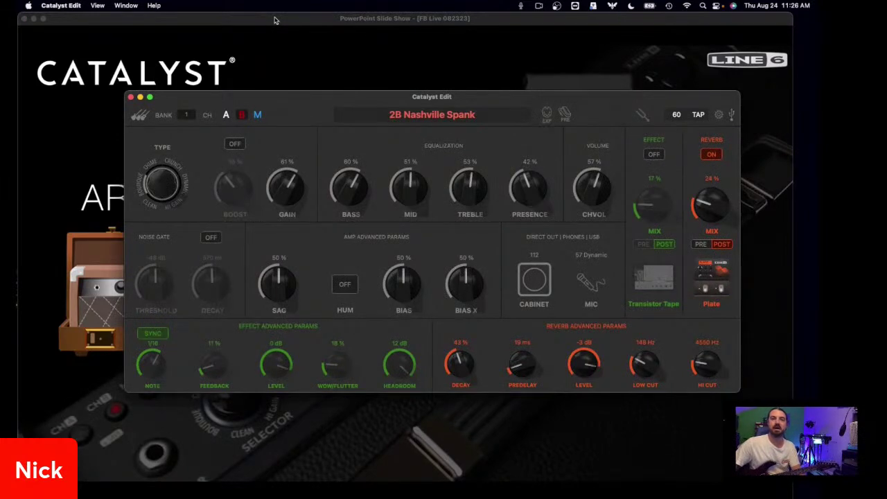
key(super+Tab)
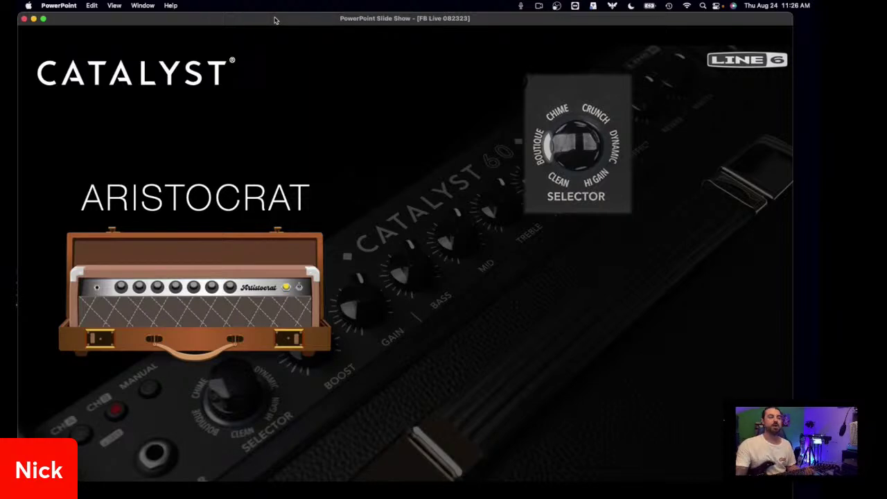
key(Right)
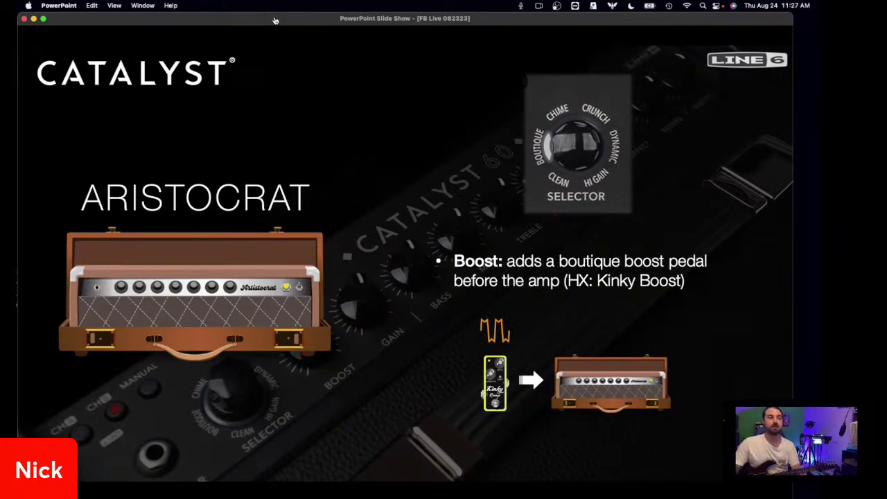
In Catalyst Edit, turn on the boost for the 2B Nashville Spank preset and set it to 63 %
key(super+Tab)
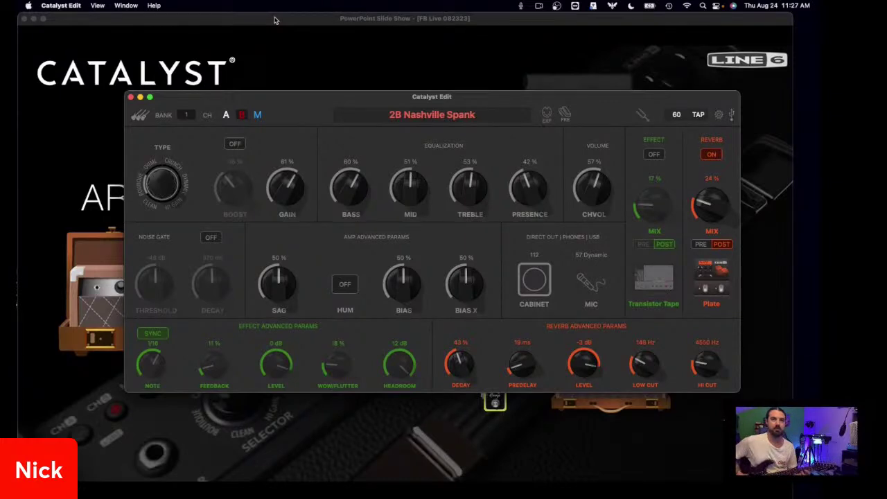
click(235, 144)
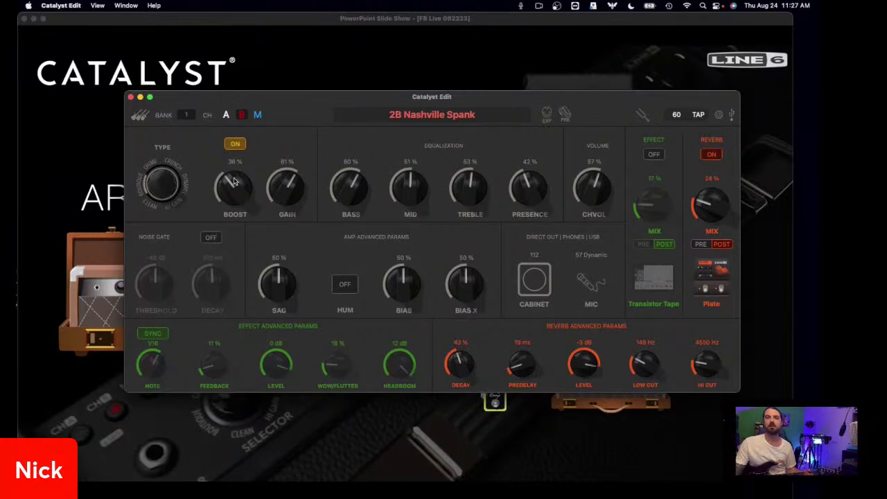
drag(235, 194, 234, 161)
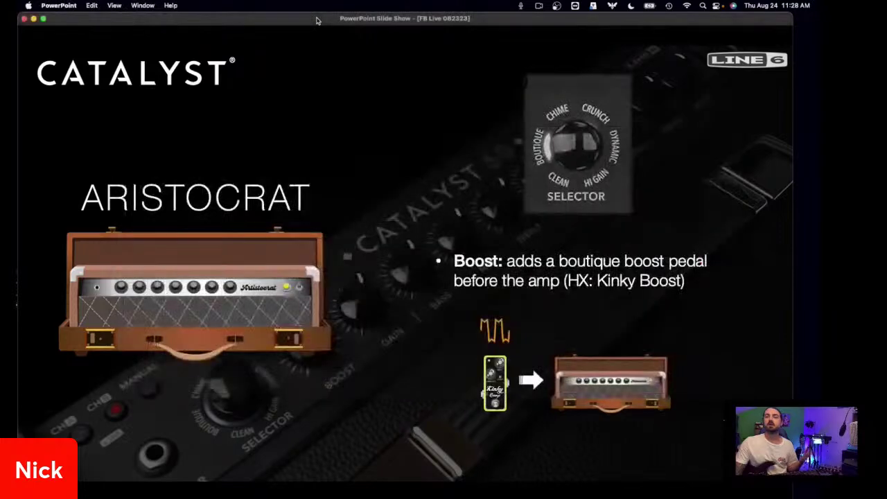
Advance the PowerPoint slide show to the Carillon slide, and load bank 2's channel A preset, 3A Carillon, in Catalyst Edit
click(316, 20)
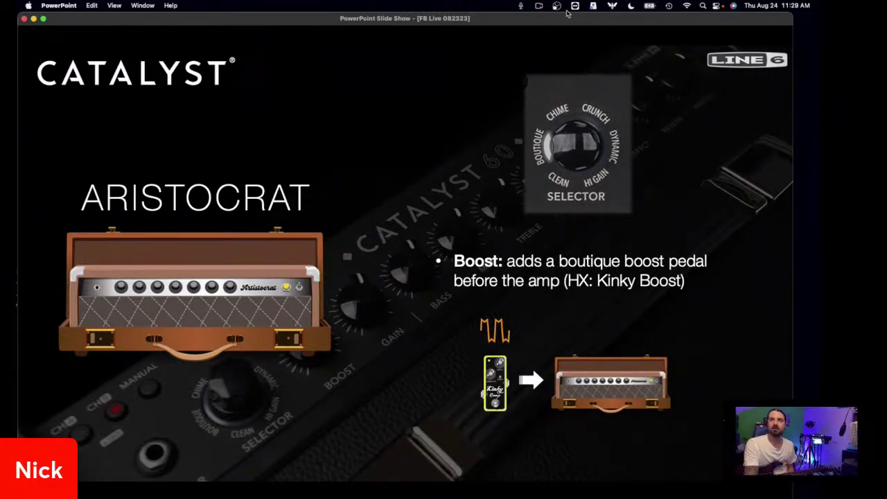
key(Right)
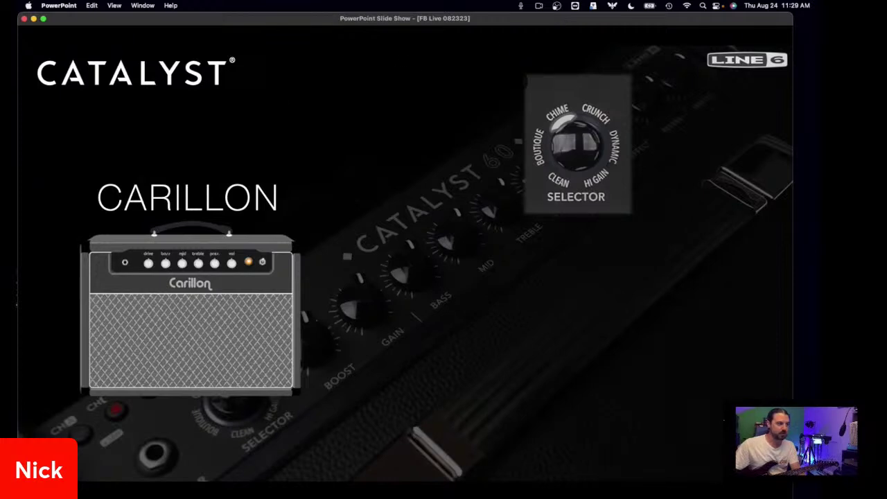
key(super+Tab)
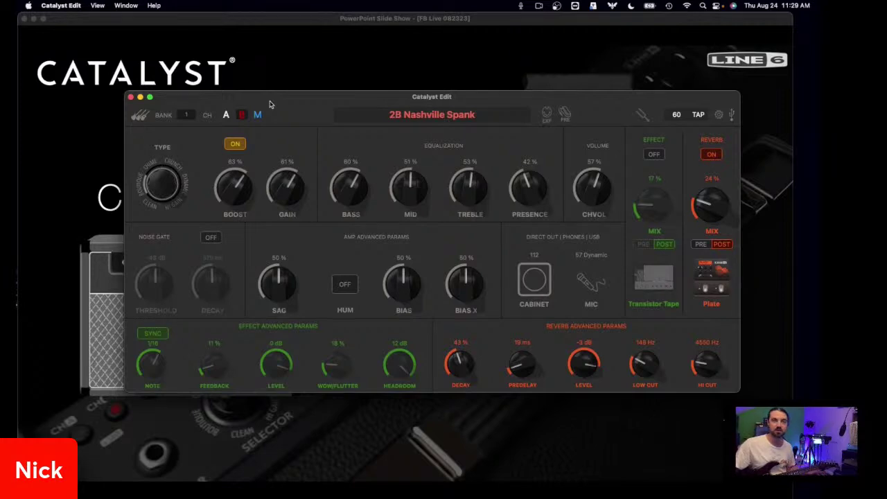
click(186, 117)
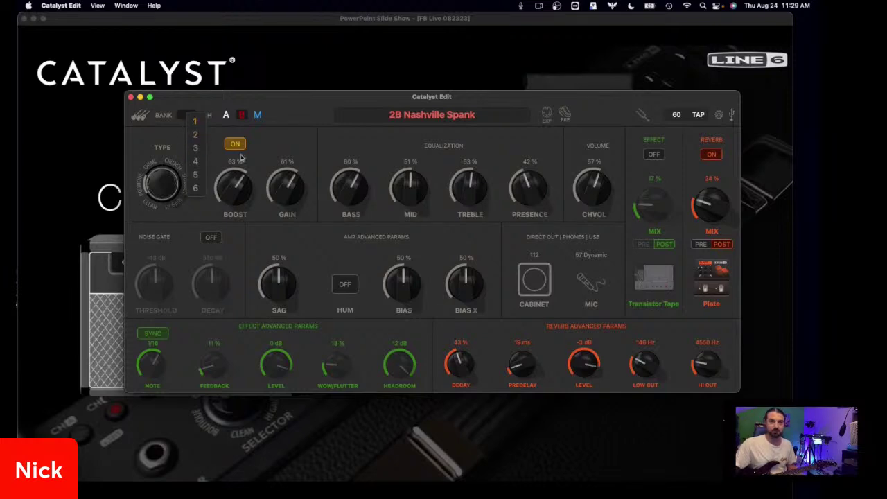
click(290, 116)
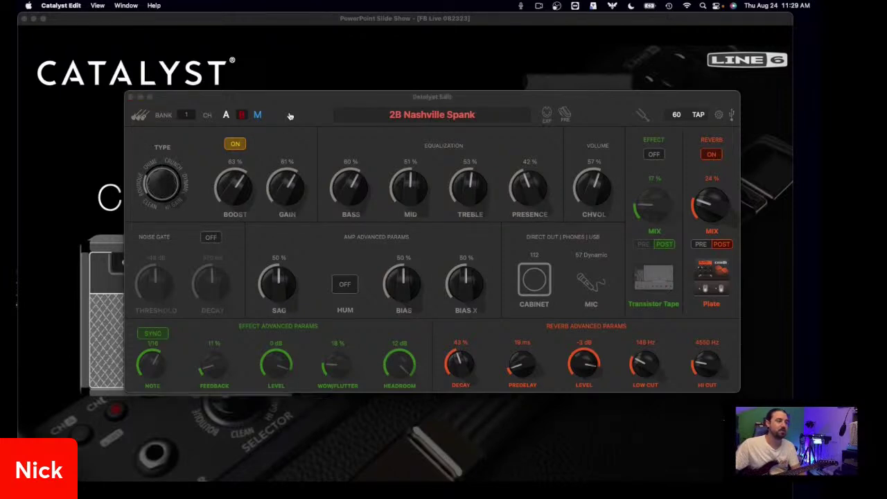
key(super+Tab)
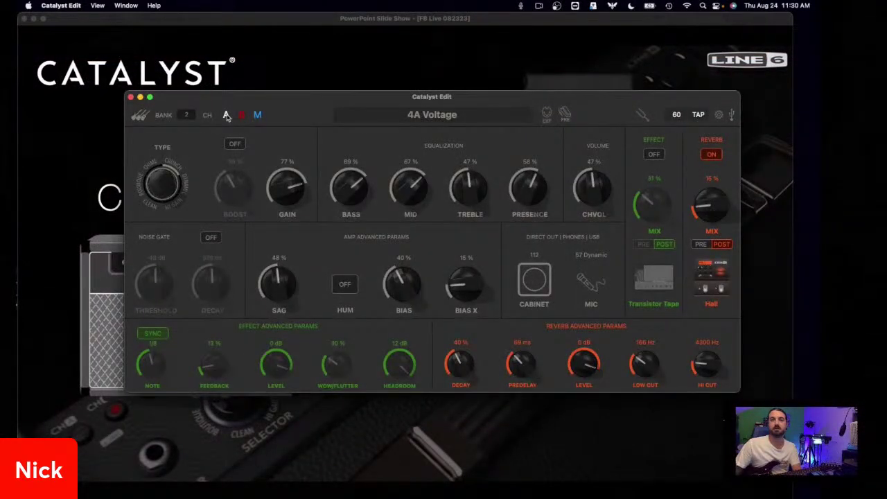
click(226, 115)
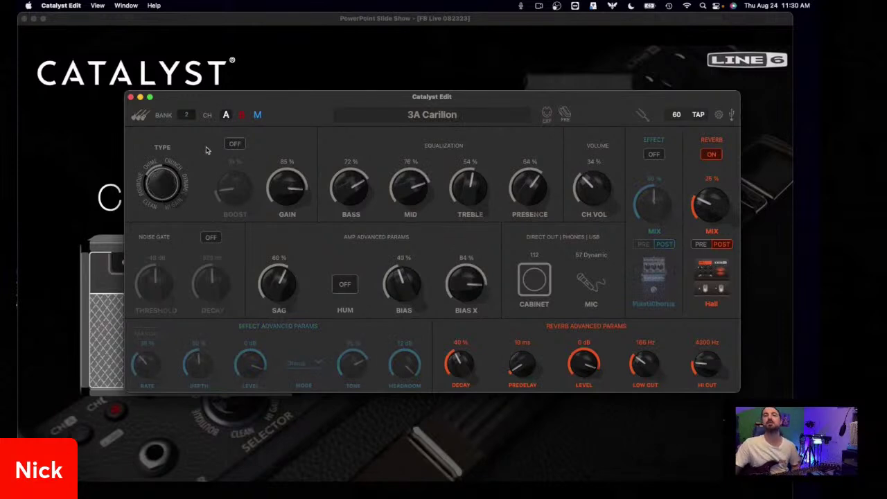
click(239, 116)
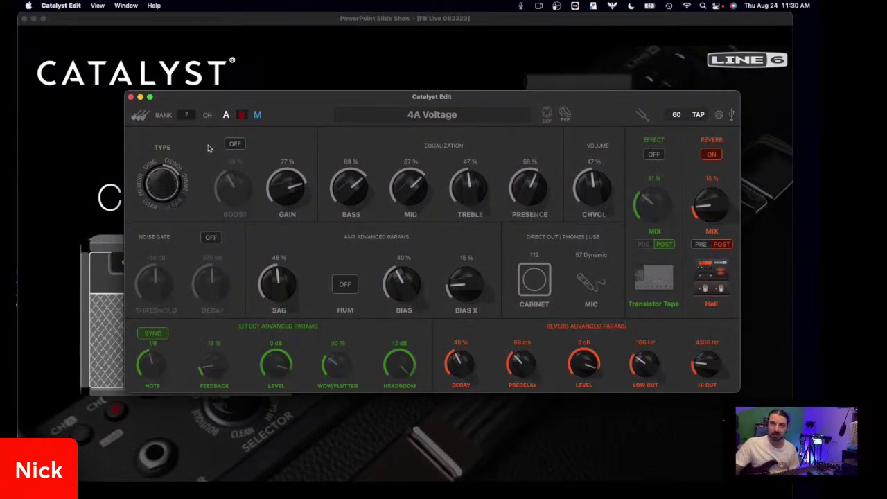
click(226, 115)
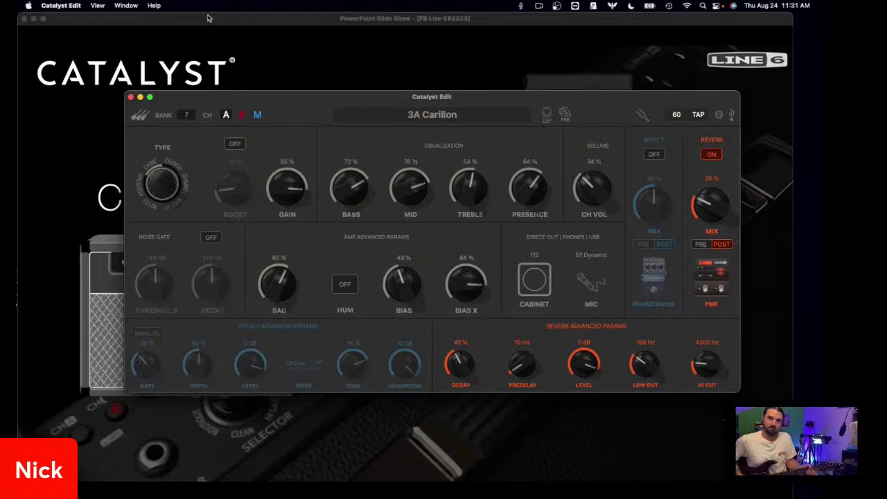
Reveal the Carillon boost description in PowerPoint, and in Catalyst Edit turn on the 3A Carillon boost at 17 %
click(253, 22)
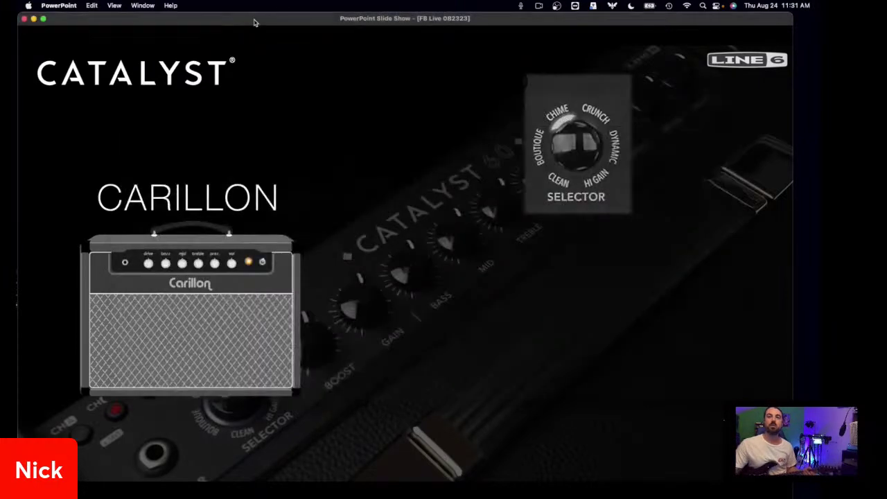
key(Right)
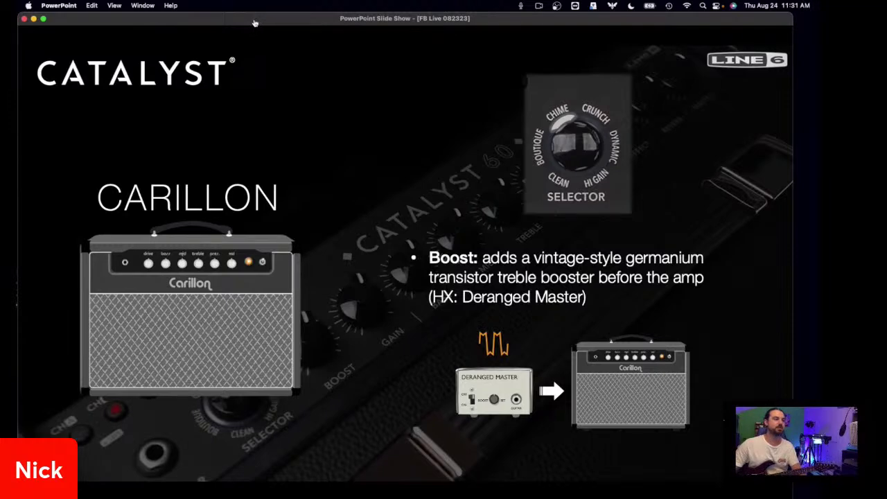
key(super+Tab)
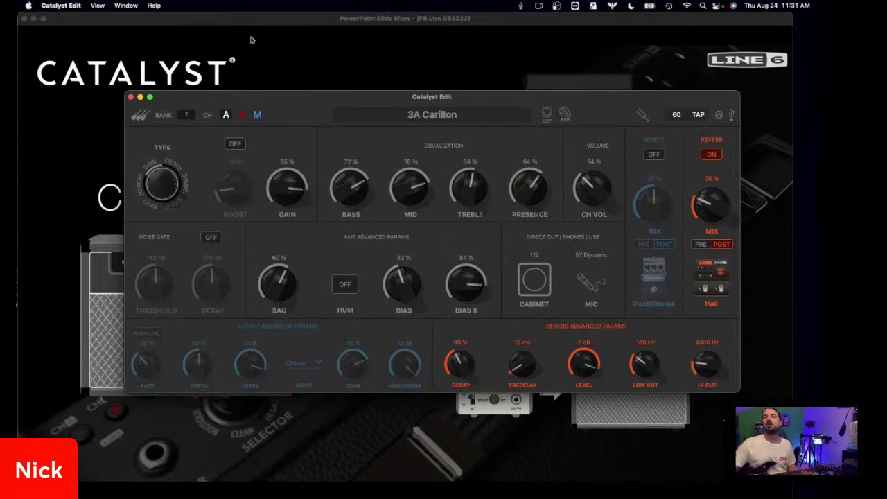
click(235, 144)
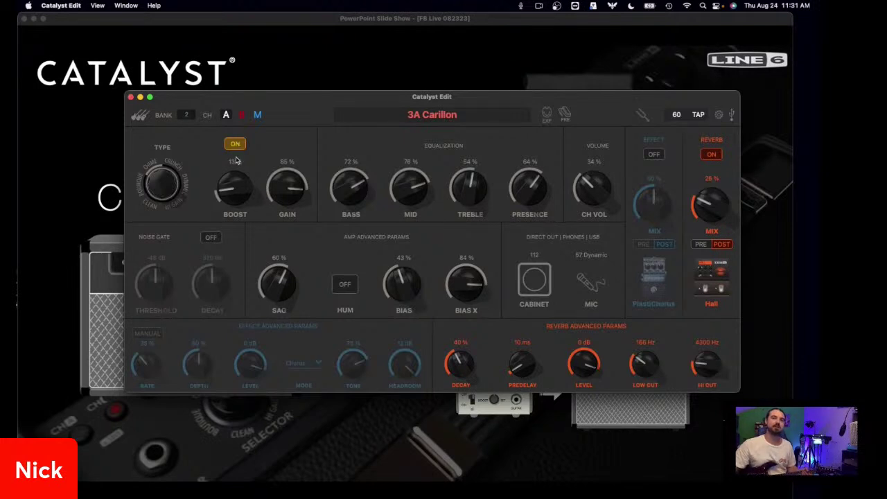
drag(228, 193, 228, 183)
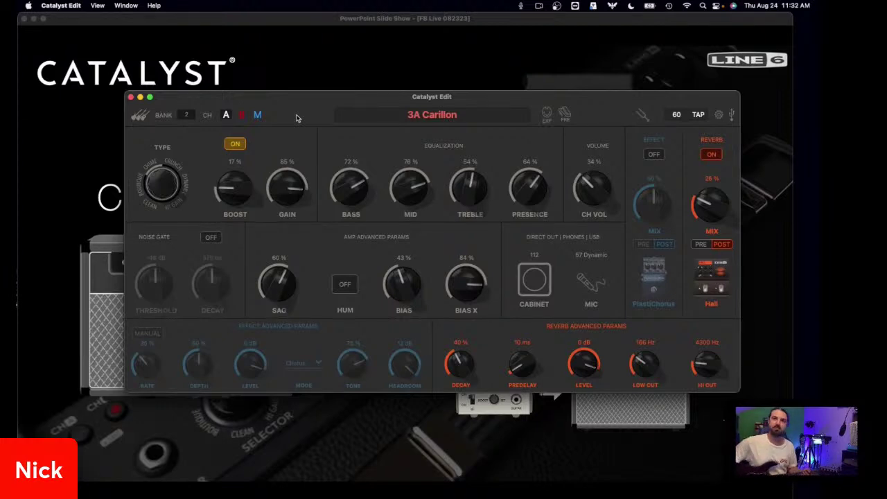
Advance the PowerPoint slide show to the Voltage slide, and load the channel B preset, 4A Voltage, in Catalyst Edit
click(273, 23)
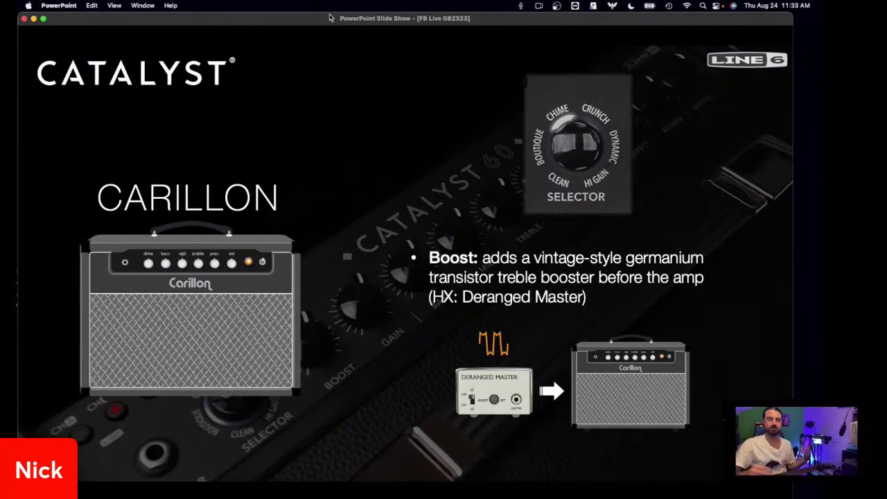
key(Right)
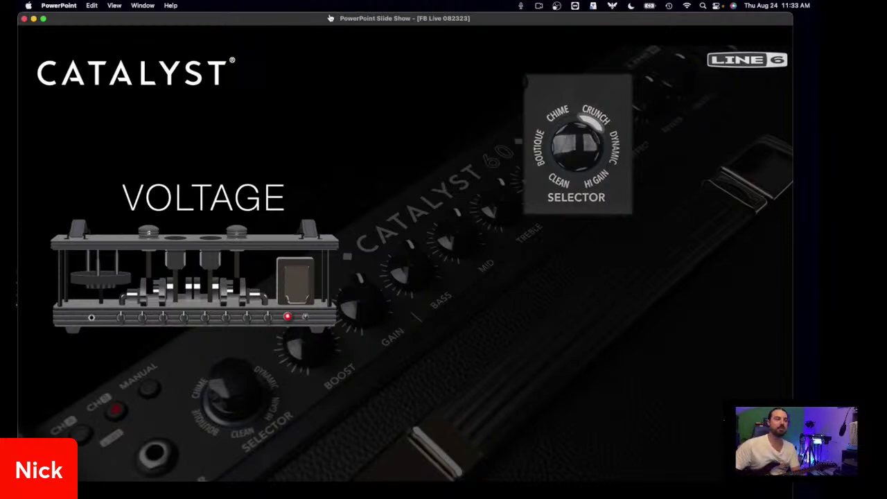
key(super+Tab)
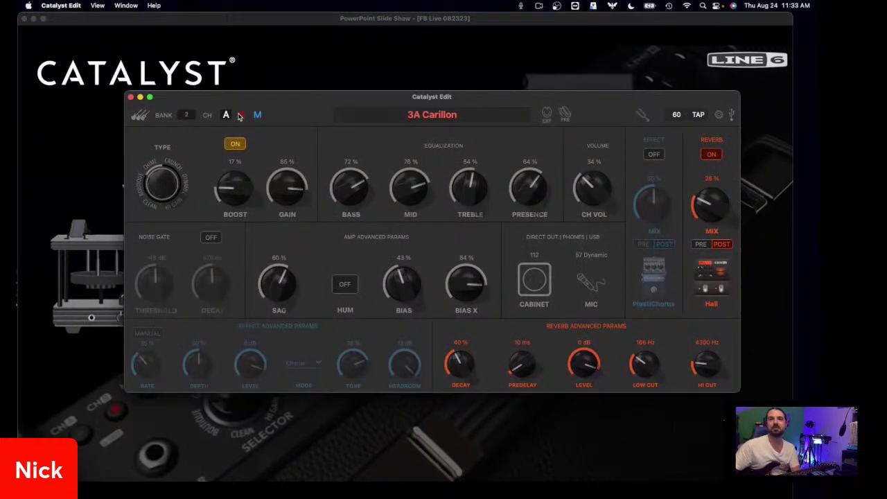
click(241, 115)
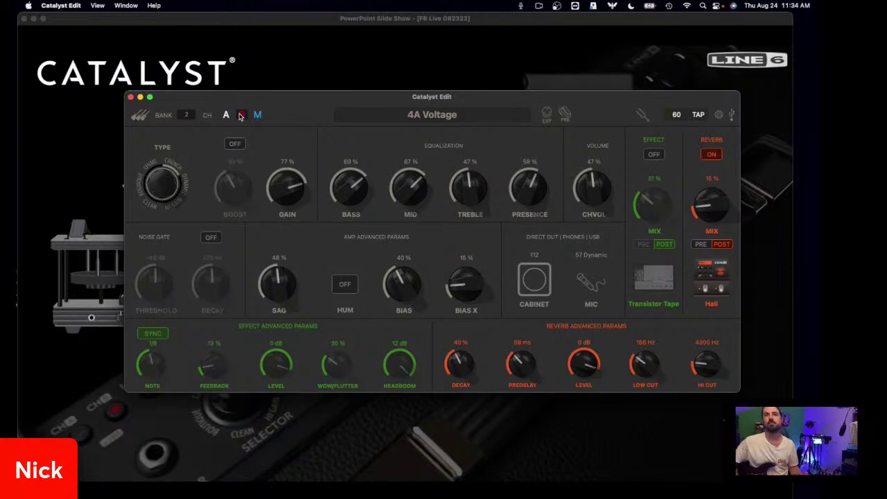
Reveal the Voltage boost description in PowerPoint, and switch the 4A Voltage preset's boost on and back off in Catalyst Edit
click(274, 22)
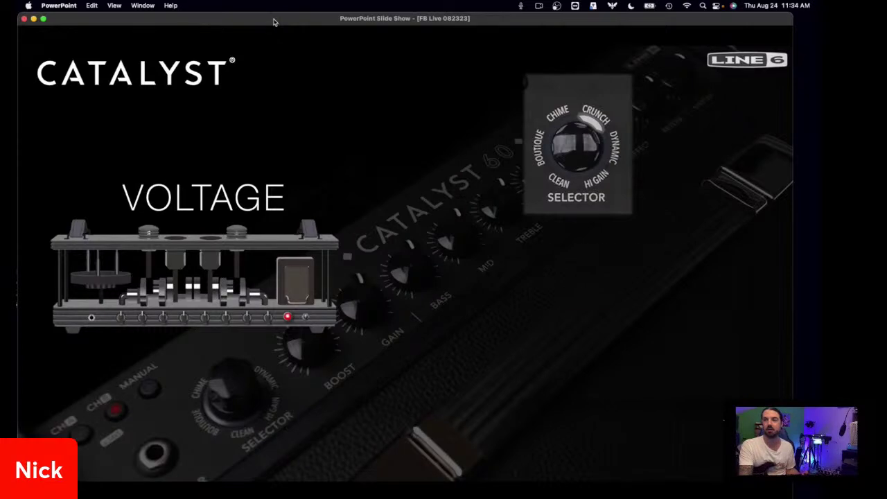
key(Right)
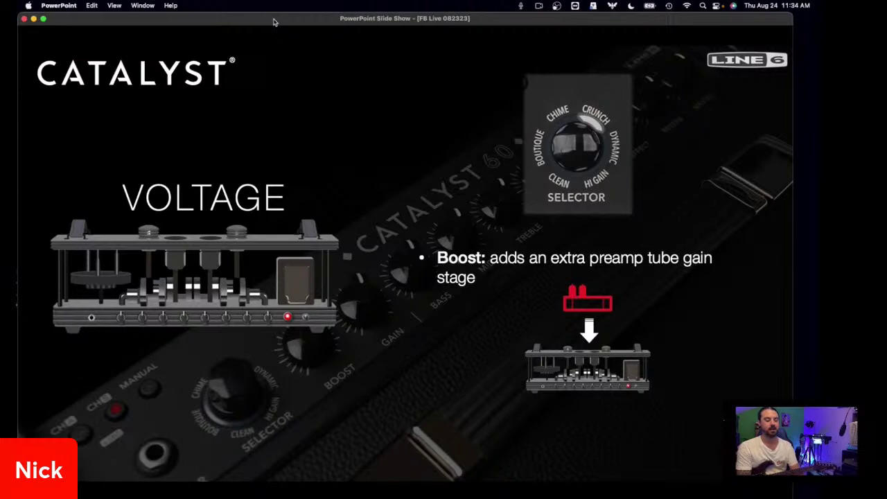
key(super+Tab)
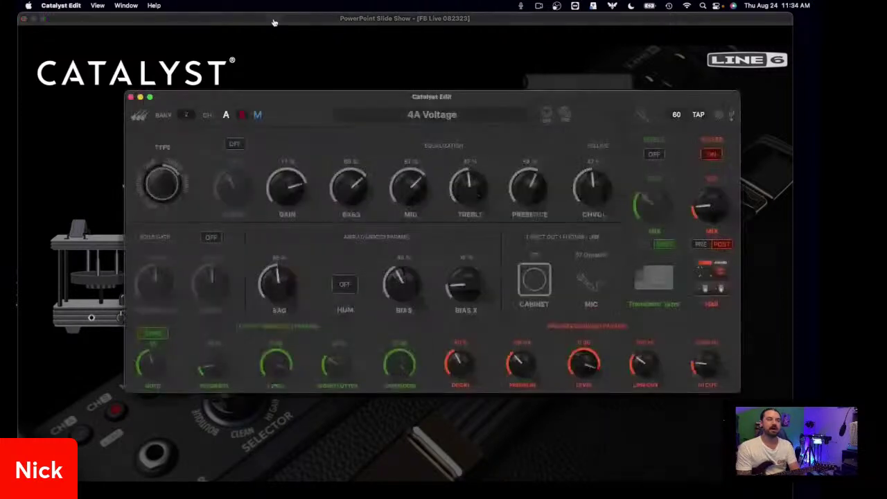
click(238, 147)
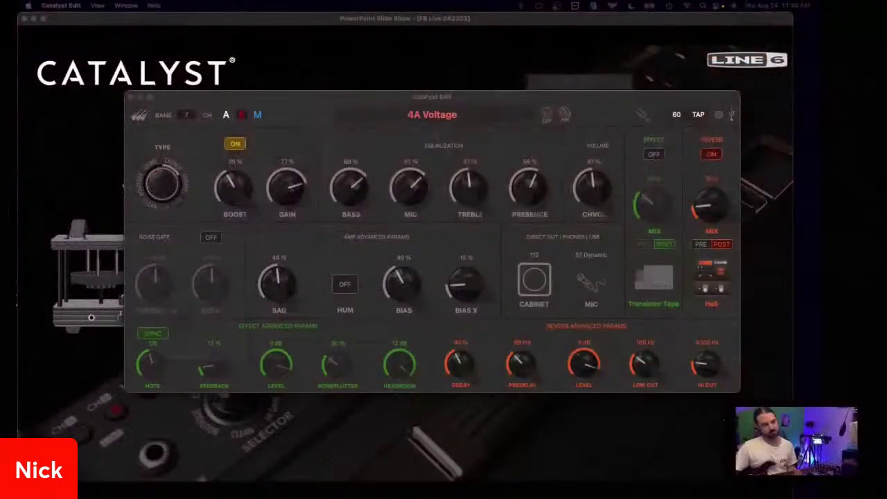
click(234, 144)
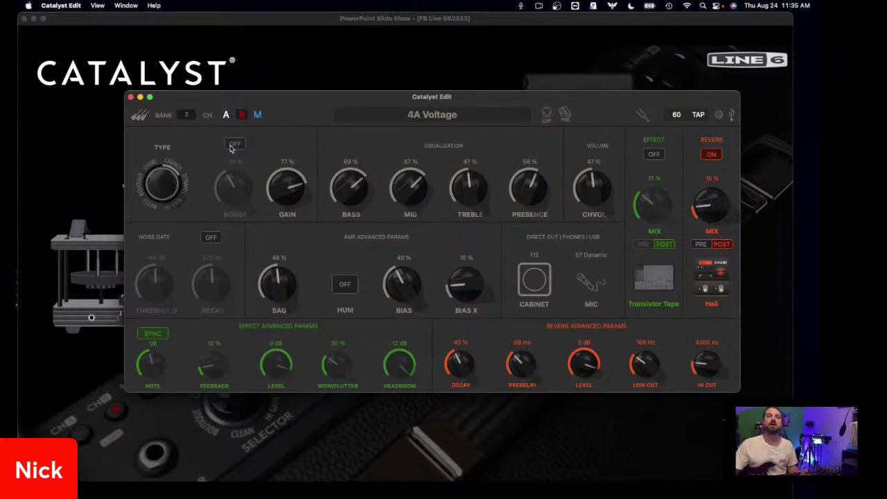
Turn the 4A Voltage boost on, revisit the Voltage slide in PowerPoint, and set the reverb mix to 24 % in Catalyst Edit
click(232, 147)
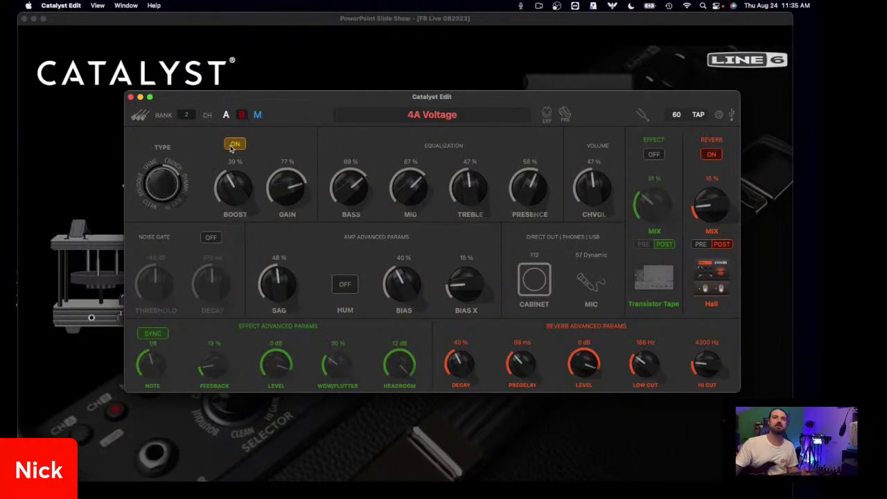
click(275, 20)
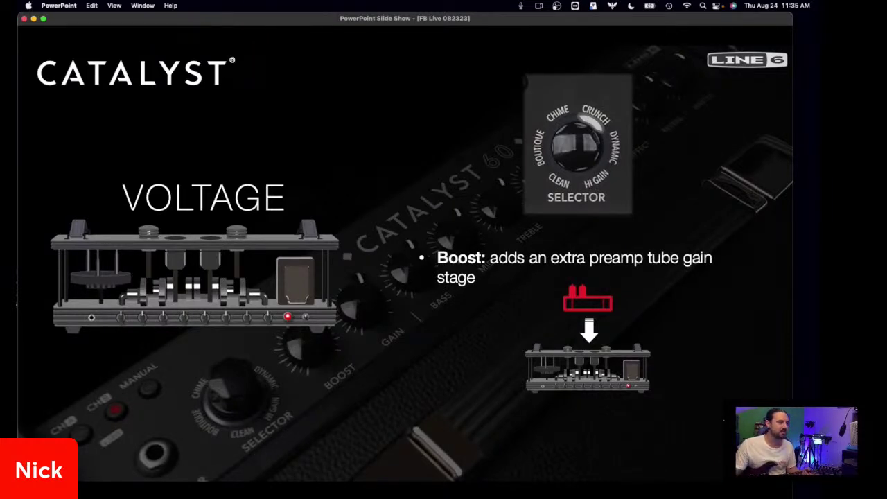
key(super+Tab)
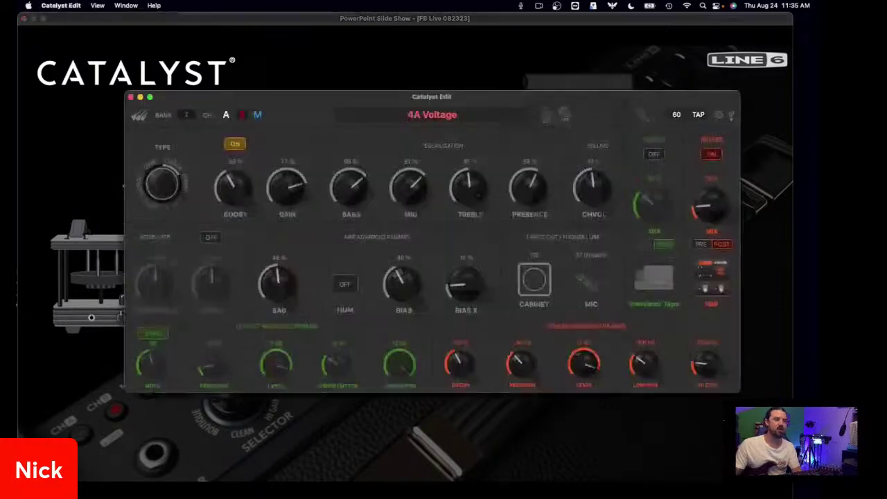
drag(700, 217, 700, 199)
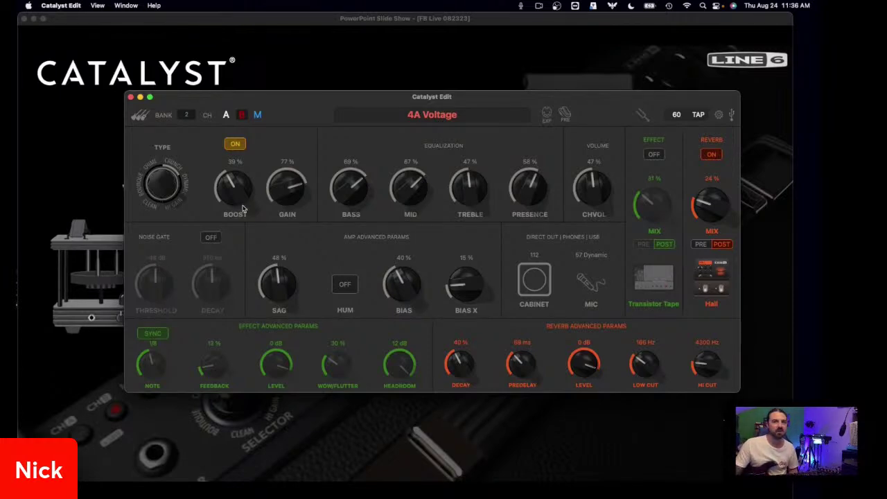
Raise the 4A Voltage boost to 60 %, and switch it off and back on for comparison
mouse_move(233, 185)
mouse_down()
mouse_move(233, 167)
mouse_move(232, 200)
mouse_up()
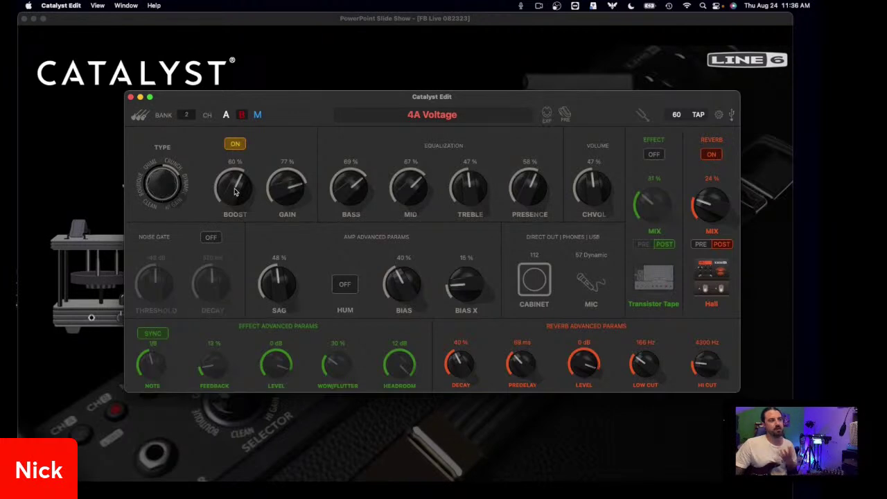
click(236, 145)
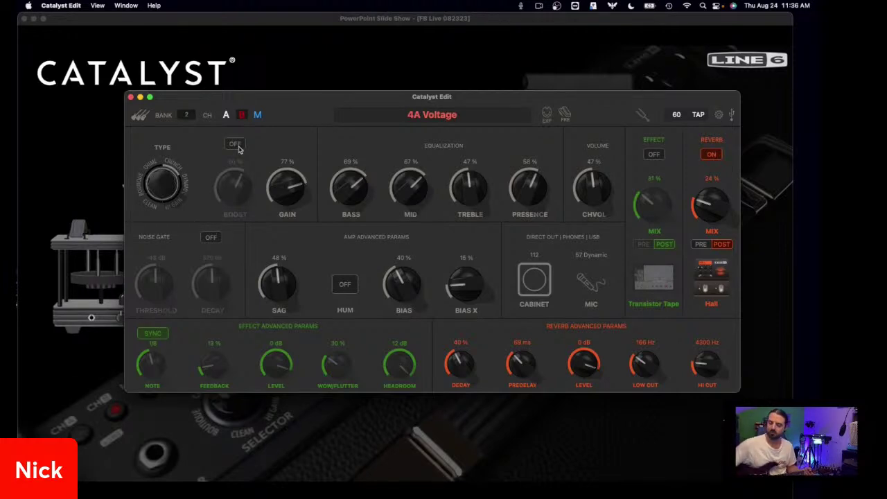
click(236, 145)
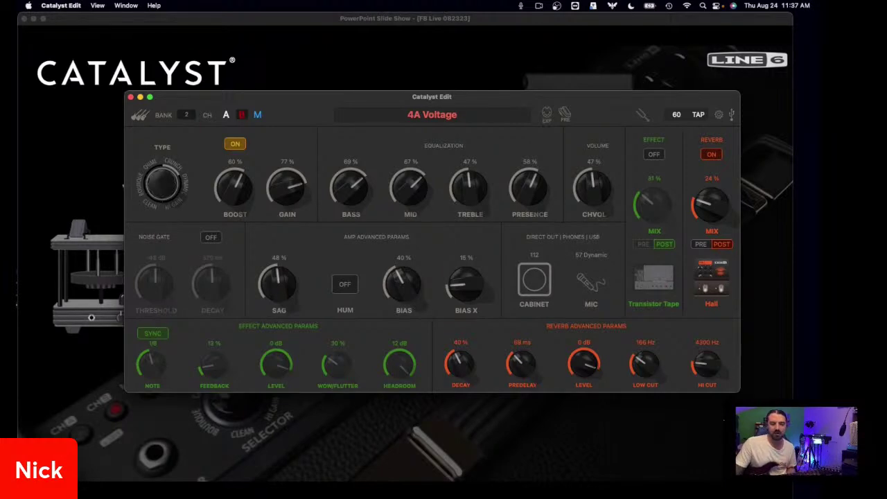
Advance the PowerPoint slide show to the Kinetic slide, and load bank 3's channel A preset in Catalyst Edit
click(523, 17)
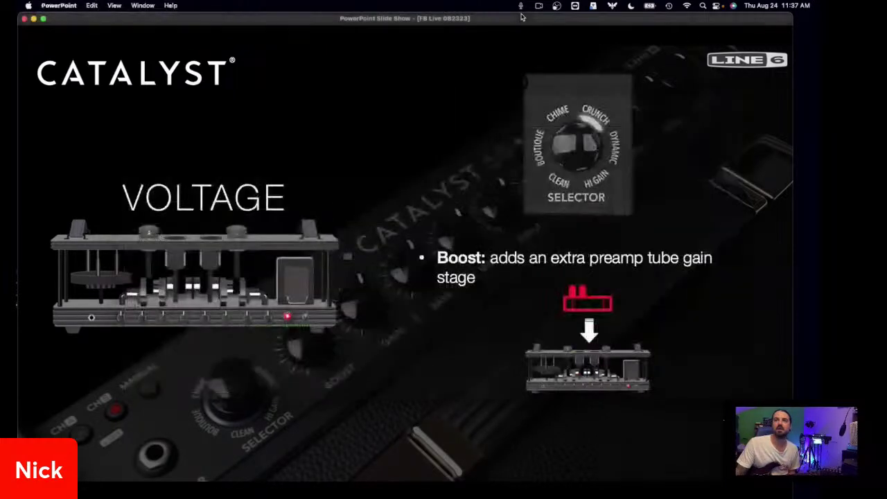
key(Right)
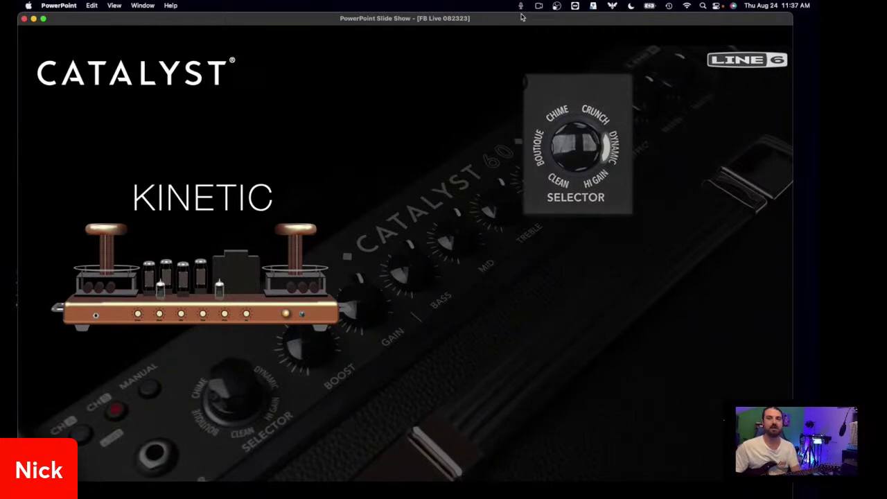
key(super+Tab)
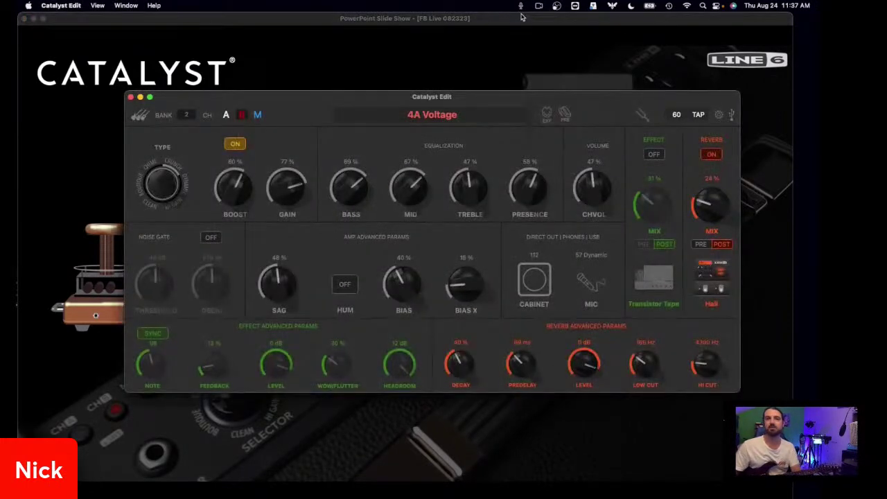
click(181, 117)
click(178, 151)
click(186, 115)
click(189, 147)
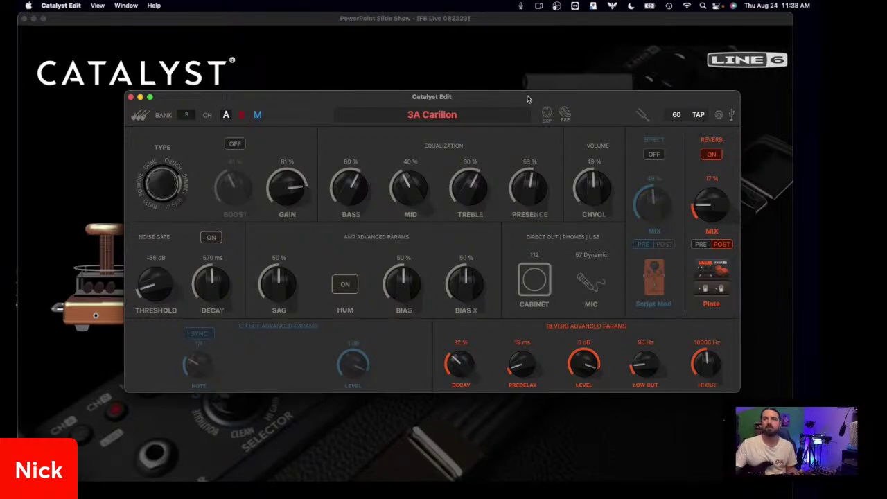
Try 20 % gain with the channel volume at 65 %, and finish with the gain at 85 % and the channel volume at 51 %
mouse_move(593, 186)
mouse_down()
mouse_move(593, 173)
mouse_move(589, 201)
mouse_up()
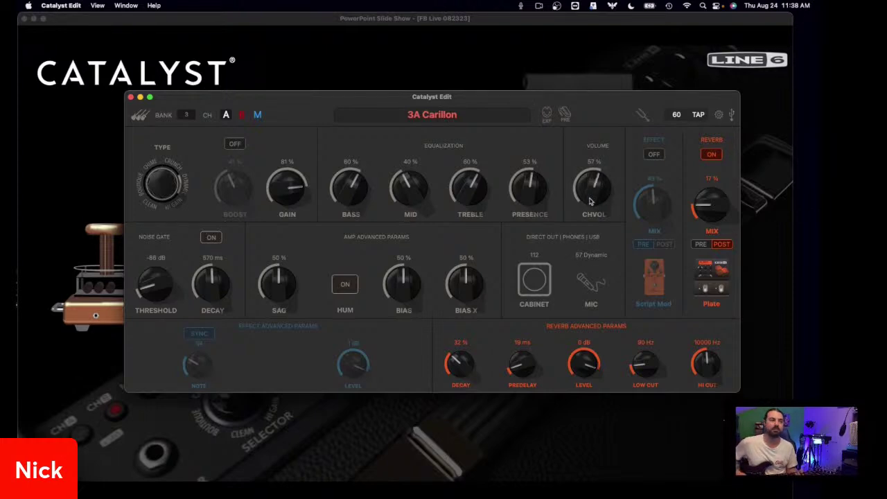
drag(590, 201, 590, 201)
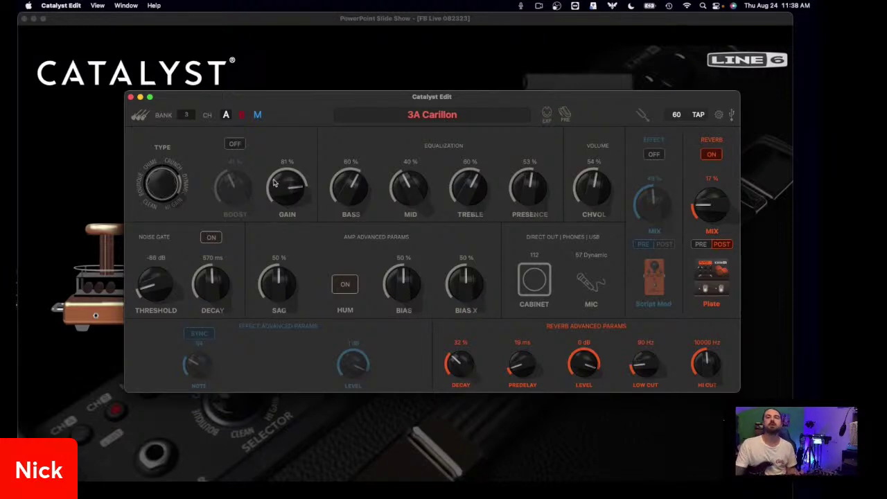
drag(277, 188, 276, 229)
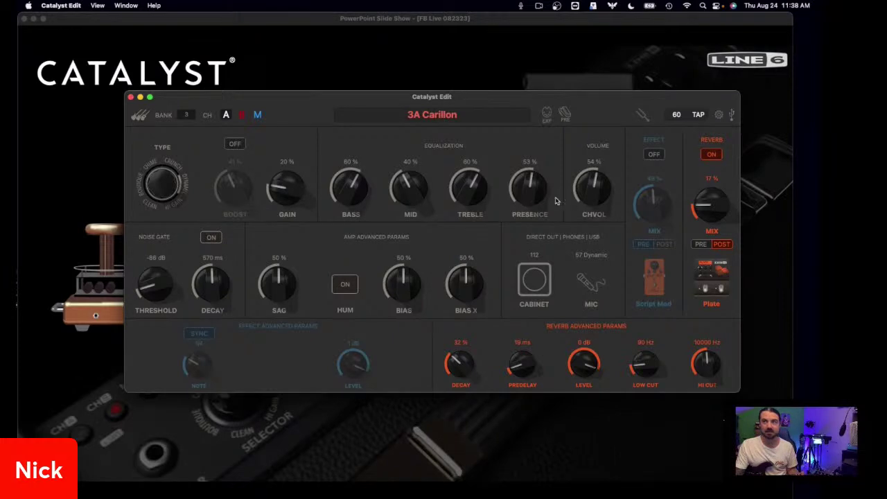
drag(588, 201, 589, 193)
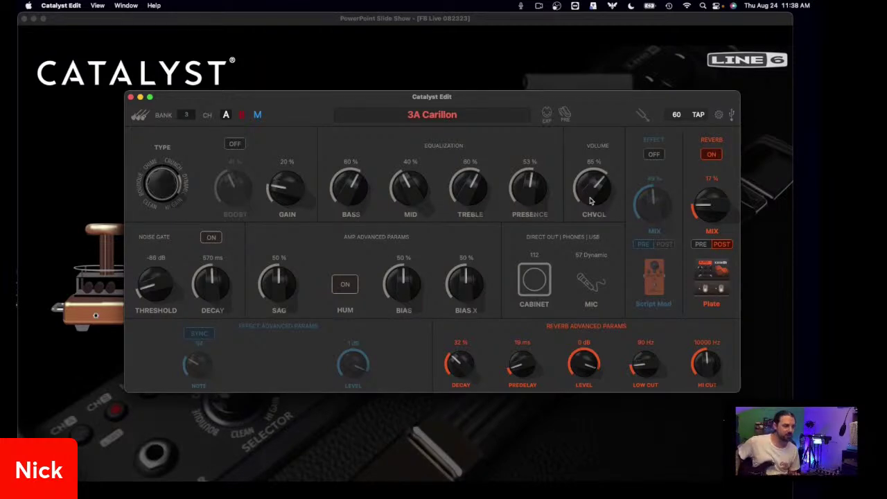
drag(591, 201, 589, 208)
mouse_move(287, 197)
mouse_down()
mouse_move(287, 180)
mouse_move(292, 196)
mouse_up()
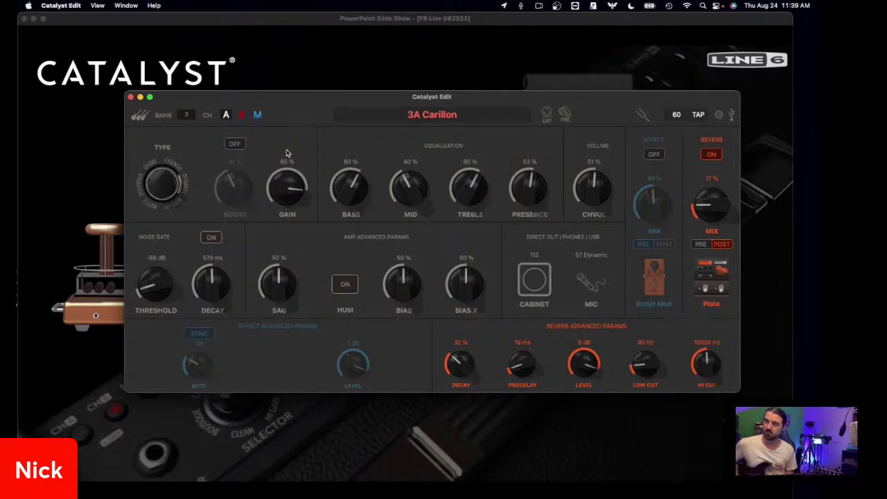
Reveal the Kinetic boost description in PowerPoint, and turn on the bank 3 channel A preset's boost in Catalyst Edit
click(229, 25)
key(Right)
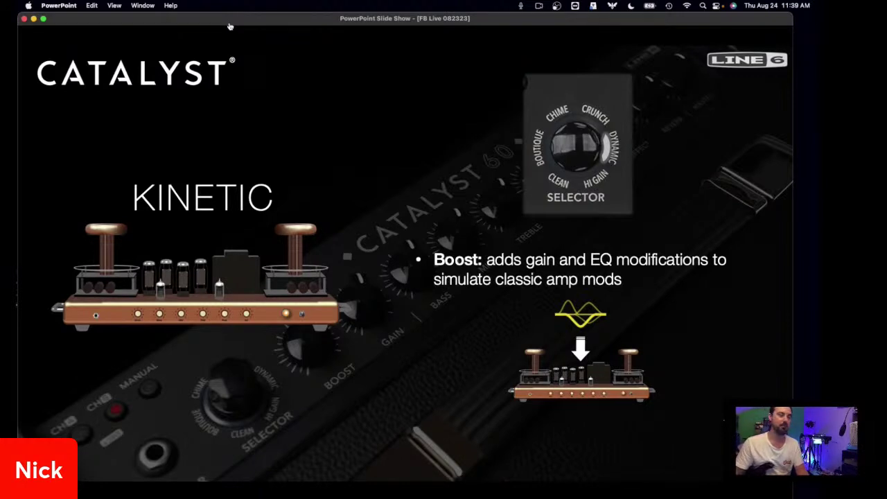
key(super+Tab)
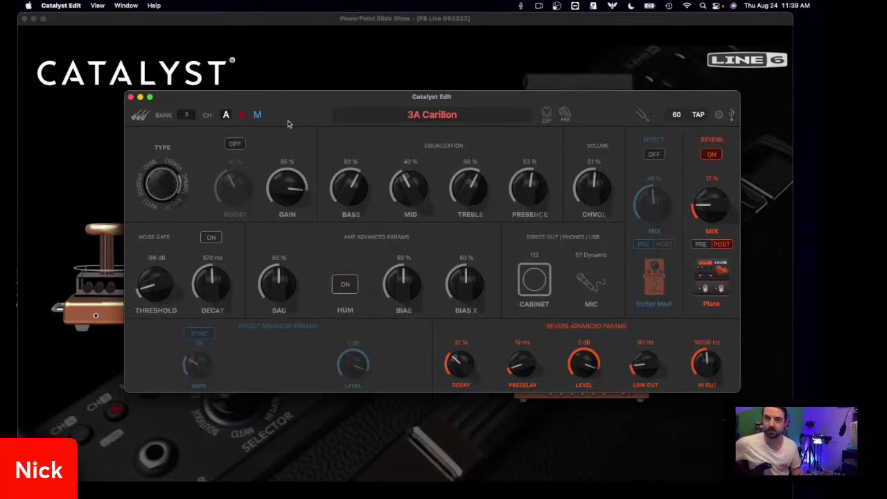
click(240, 144)
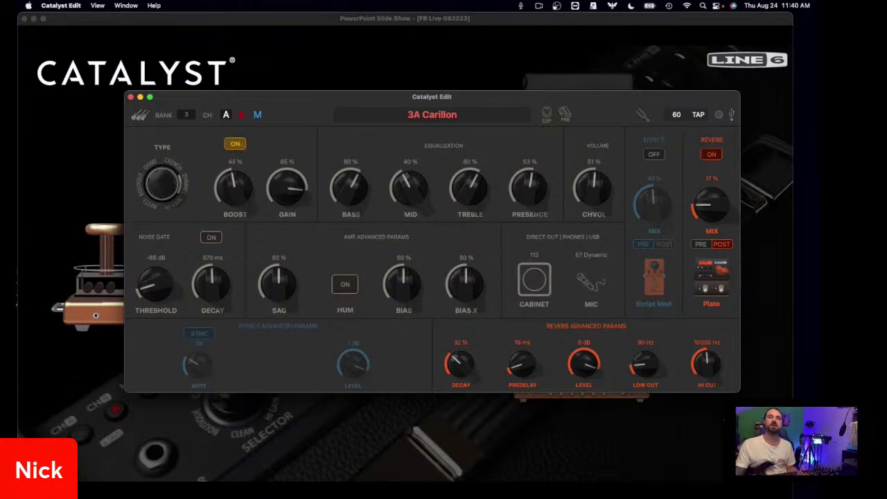
Set the channel A preset's boost to 50 %, its plate reverb mix to 27 %, and raise the boost to 75 %
drag(234, 179, 236, 170)
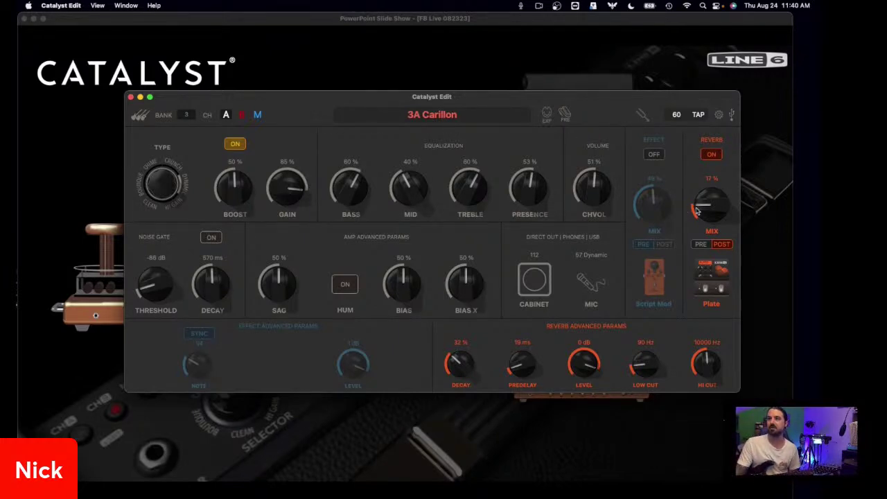
drag(704, 200, 700, 210)
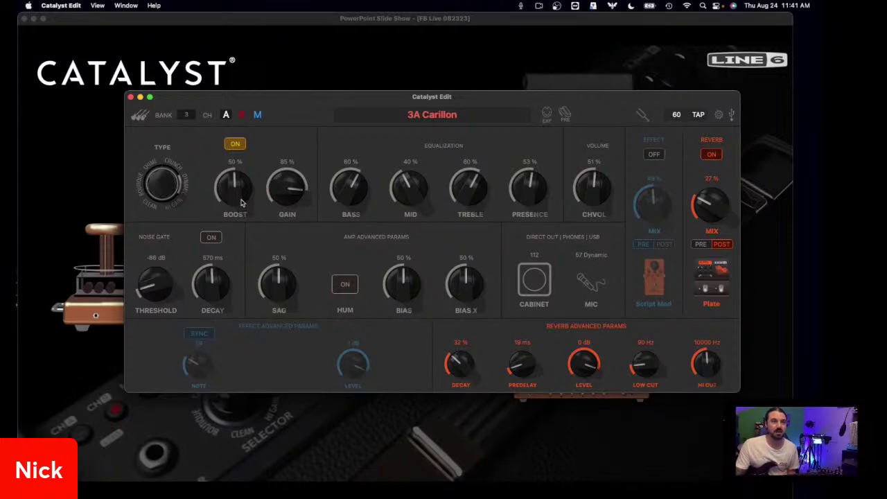
drag(242, 203, 242, 179)
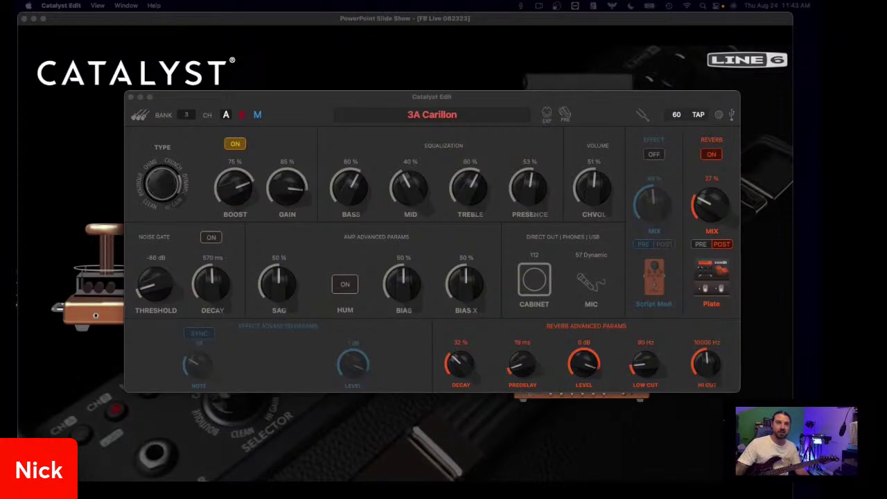
Advance the PowerPoint slide show to the Oblivion slide, and load bank 3's channel B preset, 6A Oblivion, in Catalyst Edit
click(309, 25)
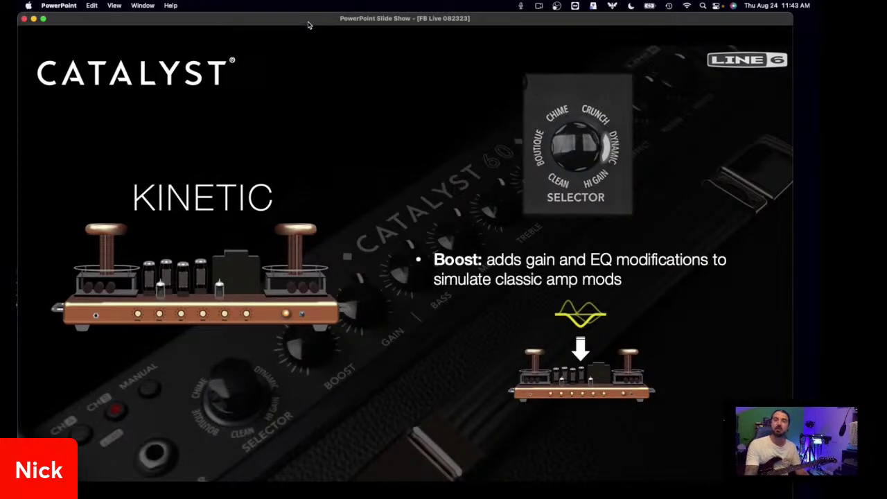
key(Right)
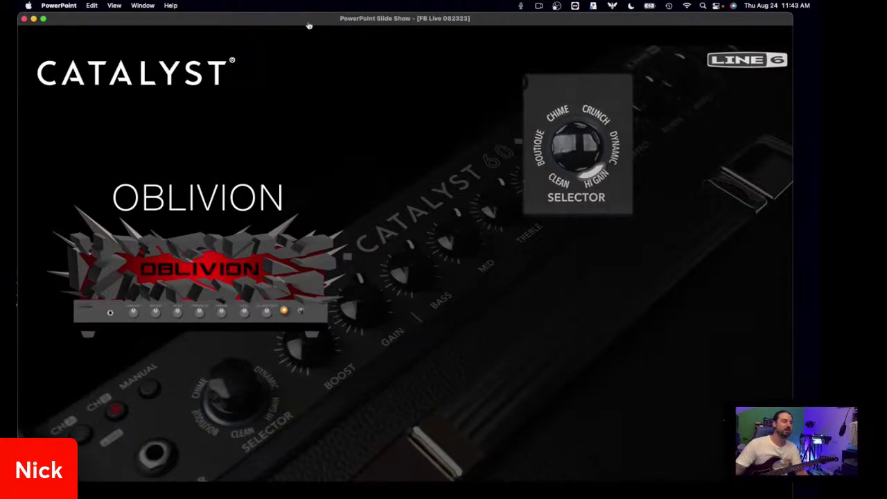
key(super+Tab)
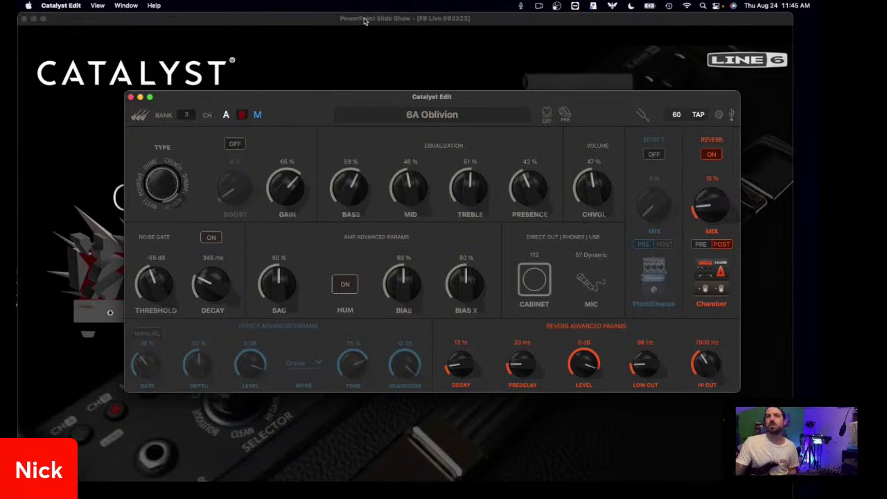
Reveal the Oblivion boost description in PowerPoint, and return to the 6A Oblivion preset in Catalyst Edit
click(334, 20)
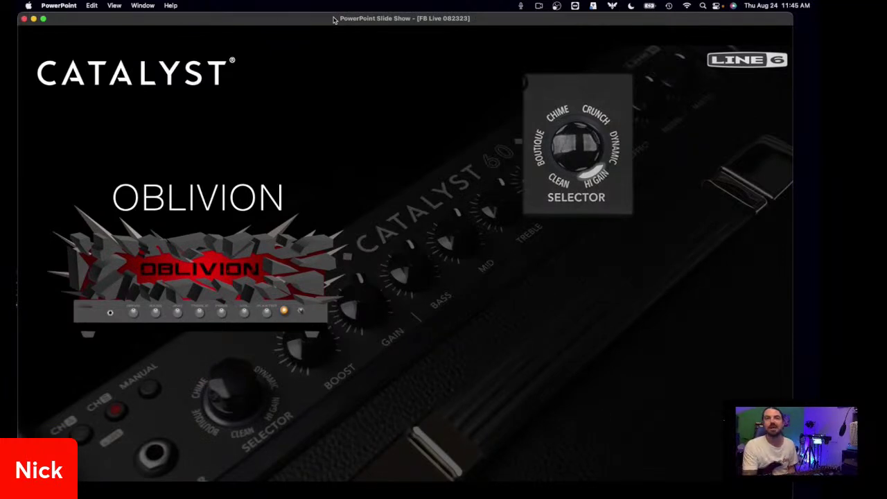
key(Right)
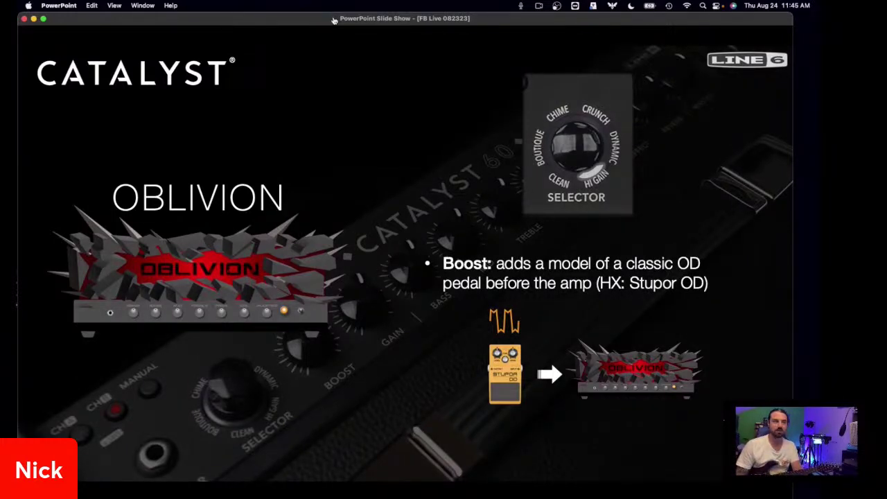
key(super+Tab)
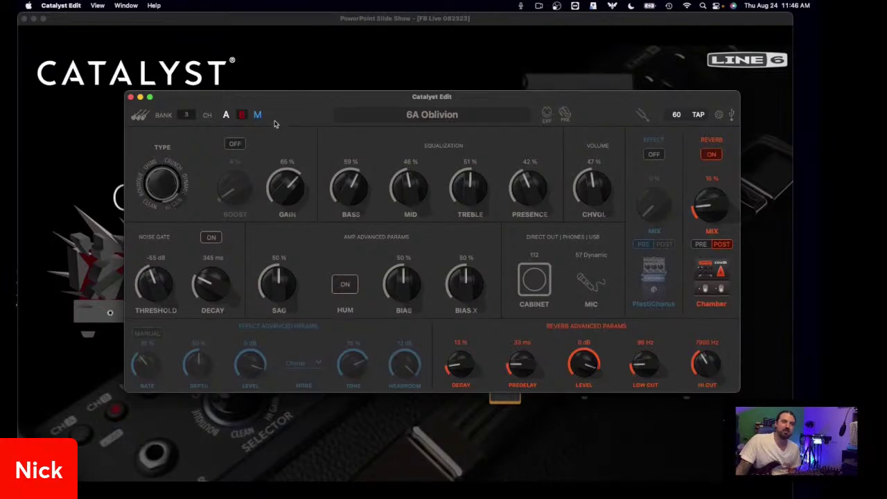
click(276, 22)
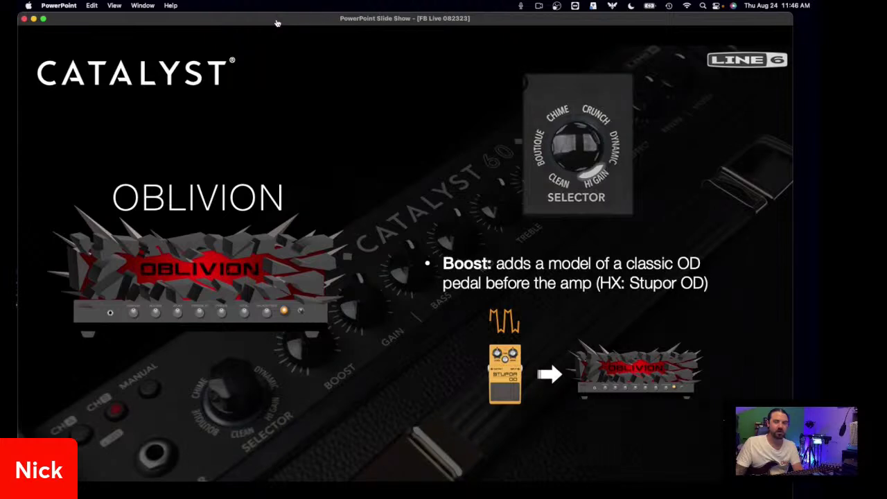
key(super+Tab)
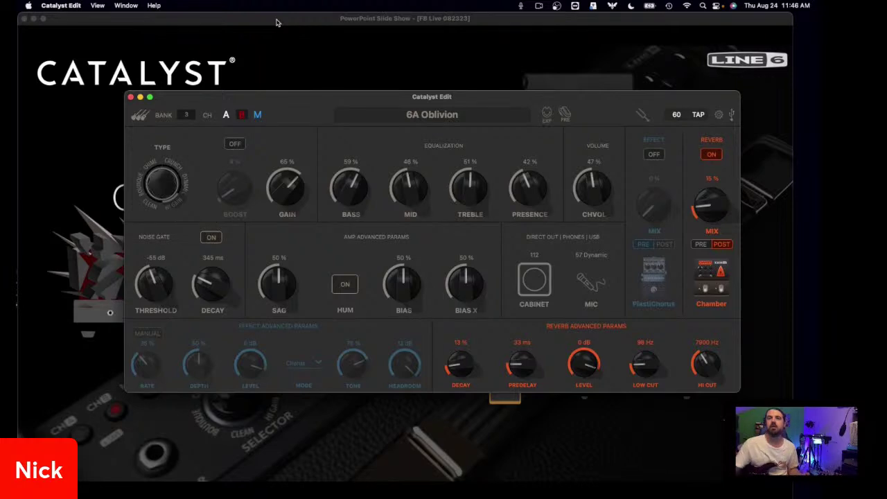
Compare the 6A Oblivion preset with its boost on and off, and leave the boost on at 30 %
click(234, 145)
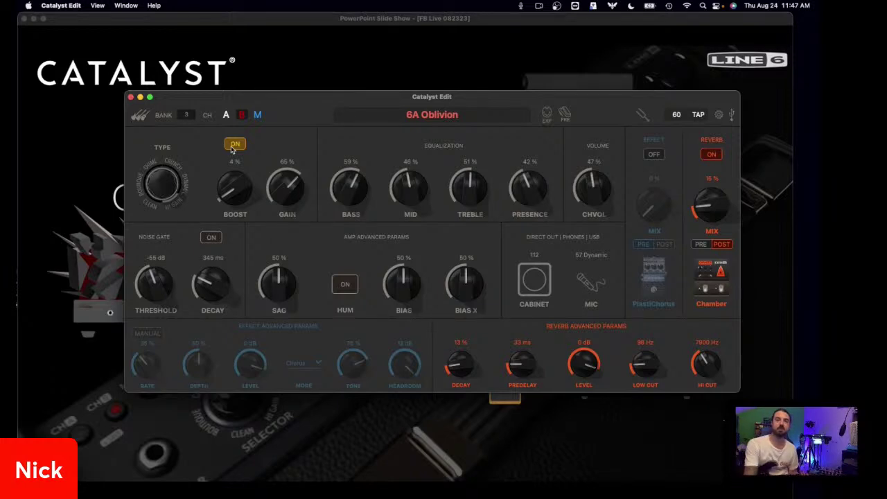
click(234, 145)
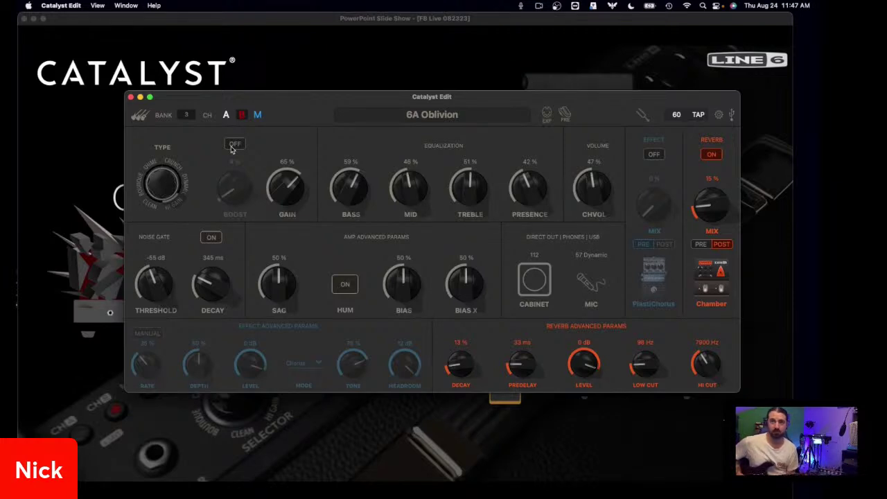
click(234, 144)
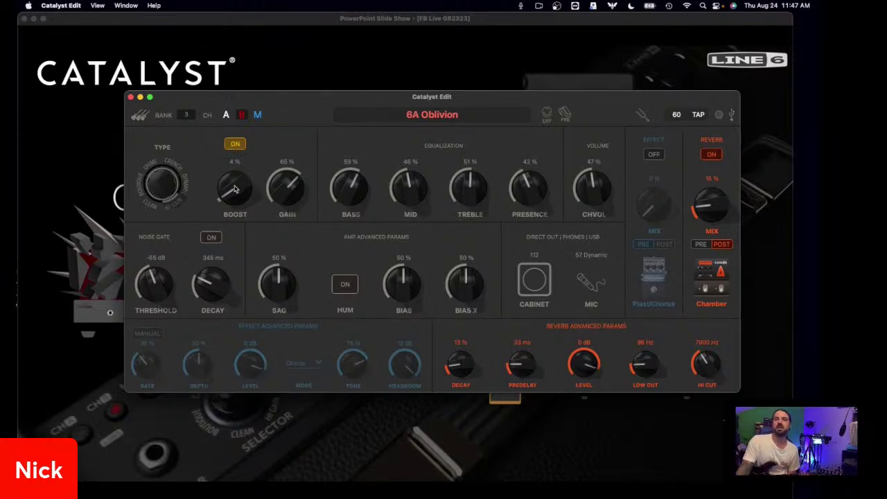
mouse_move(225, 193)
mouse_down()
mouse_move(225, 174)
mouse_move(223, 193)
mouse_up()
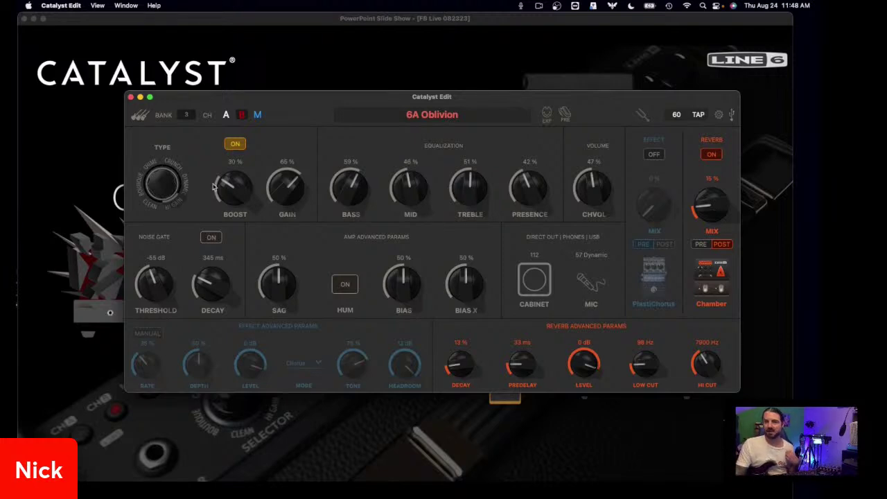
Switch the 6A Oblivion noise gate off and back on, and lower the boost to 5 %
click(211, 238)
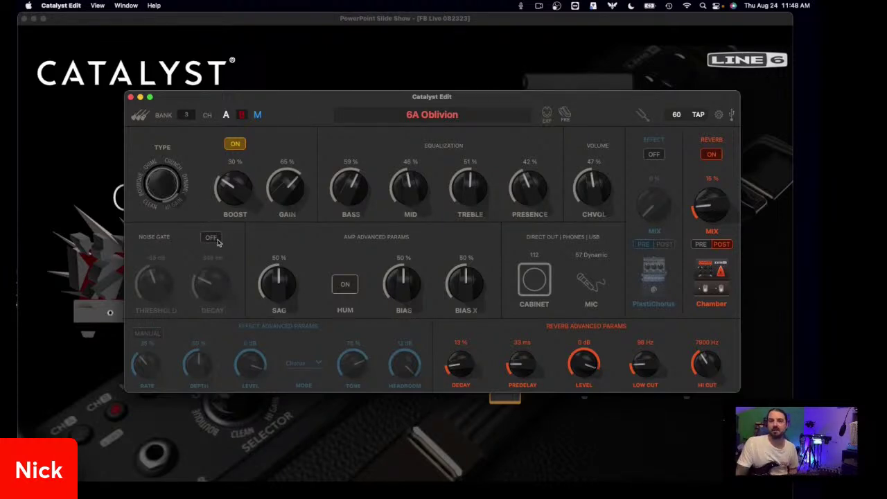
click(215, 238)
drag(231, 194, 231, 217)
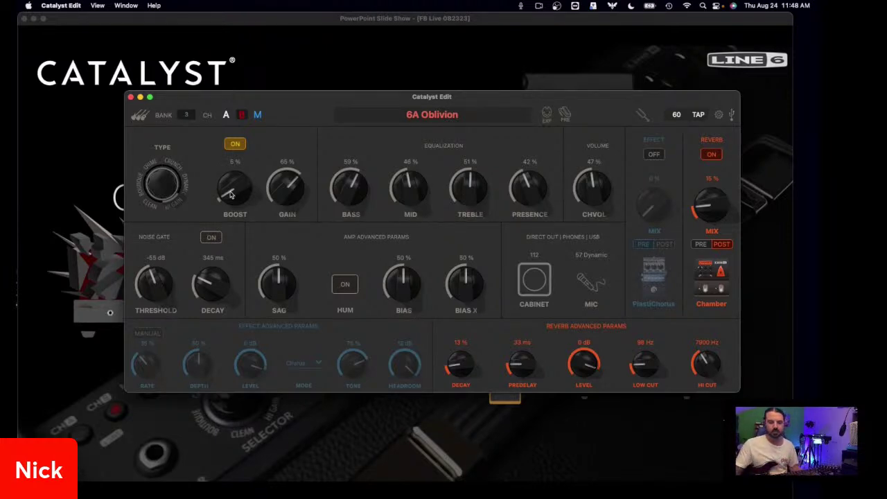
Switch to PowerPoint and take the slide show from the Oblivion slide back to the Voltage slide's boost description
click(256, 24)
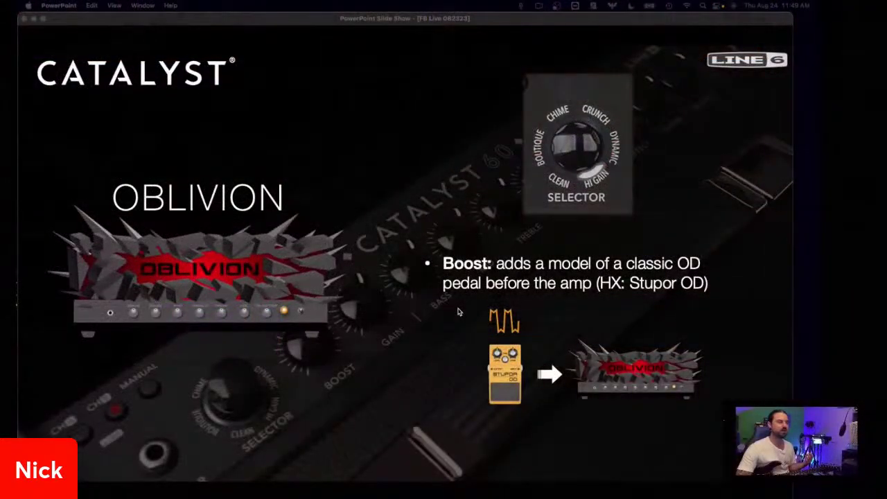
click(457, 312)
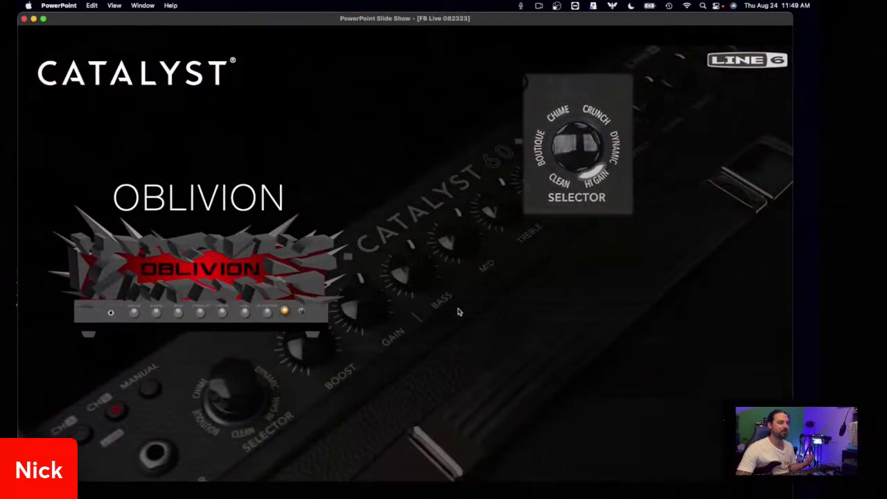
key(Right)
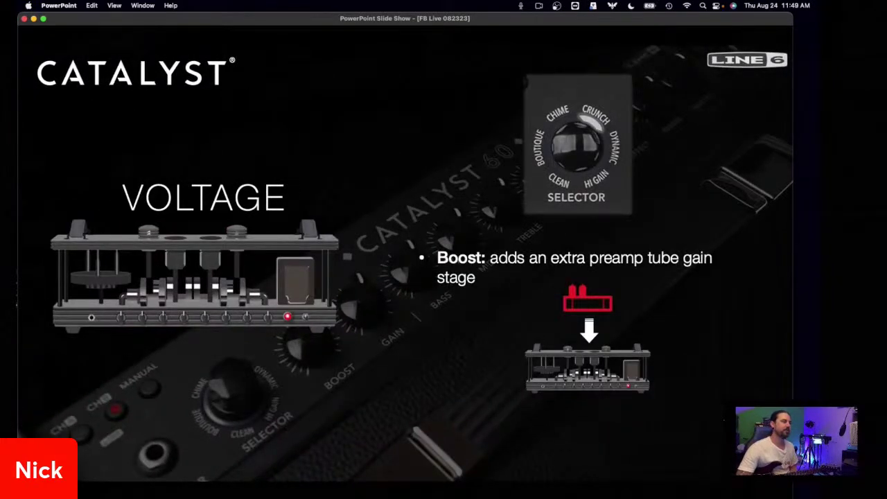